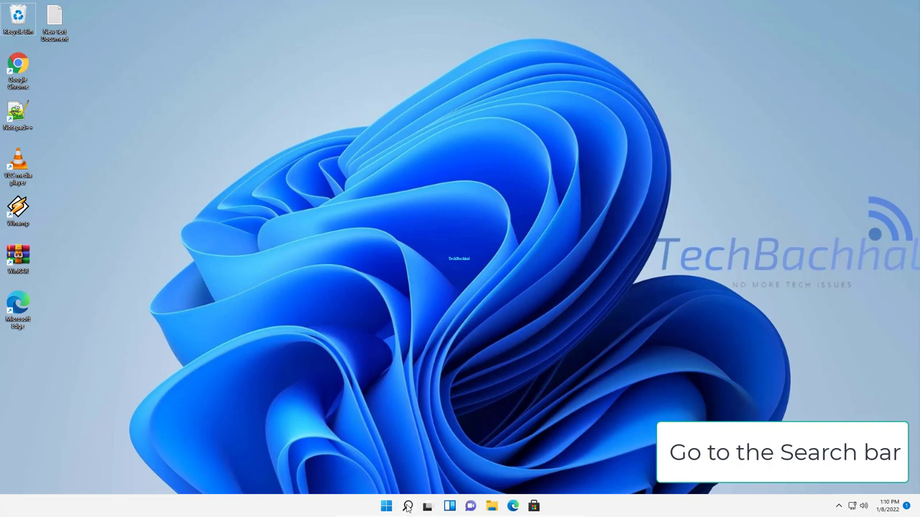
- Search 'disk mana' and open Create and format hard disk partitions (Disk Management)
left_click(407, 507)
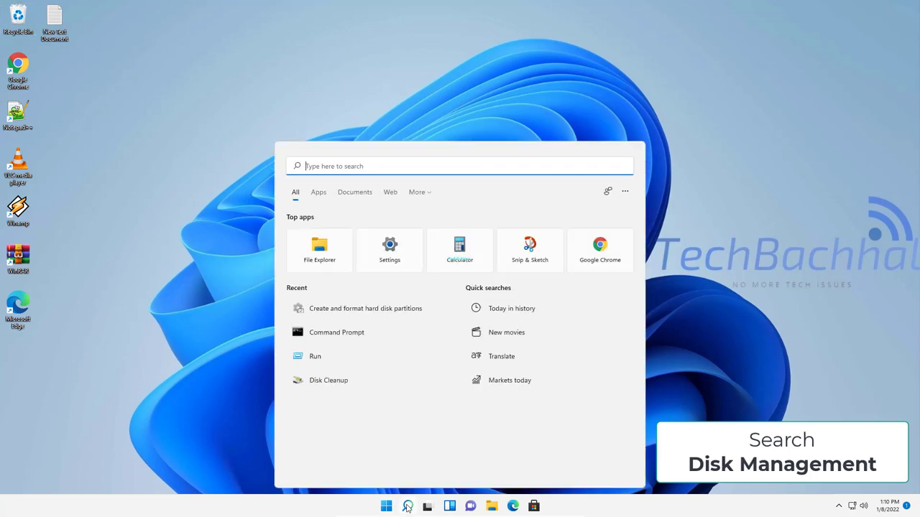
type("dis")
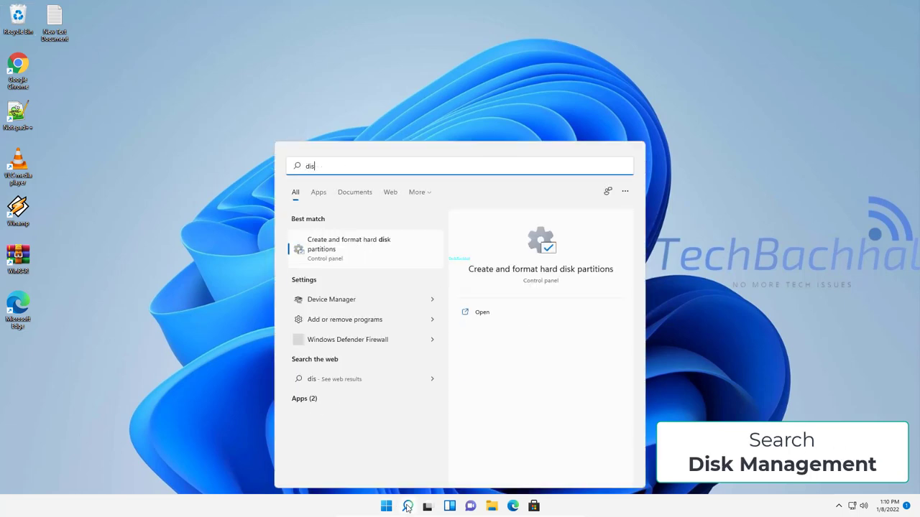
type("k mana")
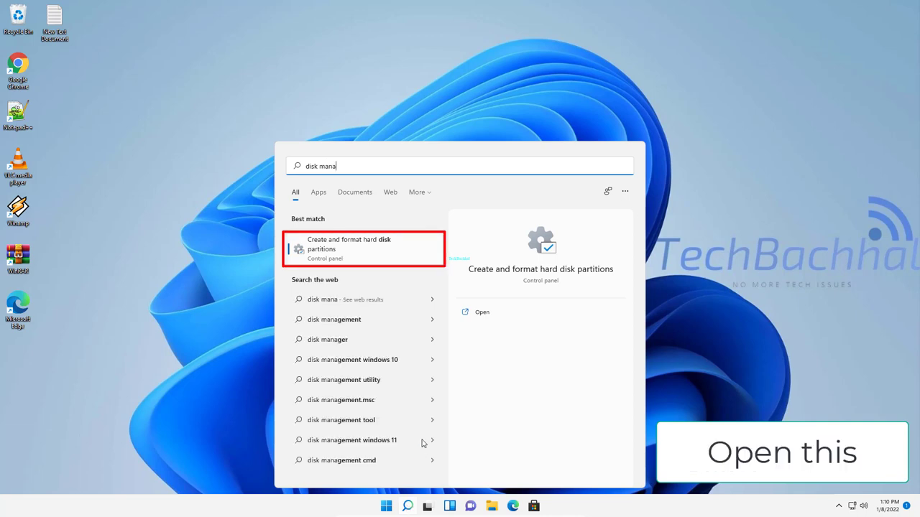
left_click(374, 250)
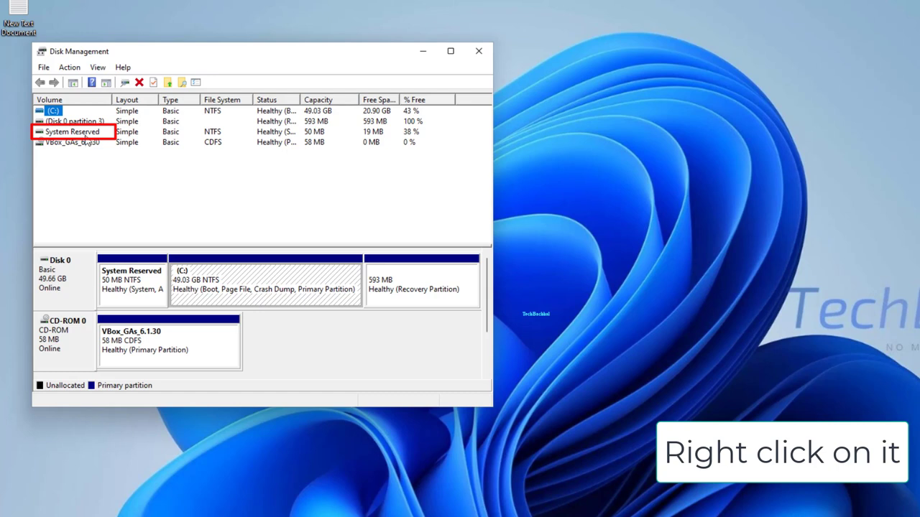
- Add drive letter G to the System Reserved partition, then close Disk Management
right_click(84, 137)
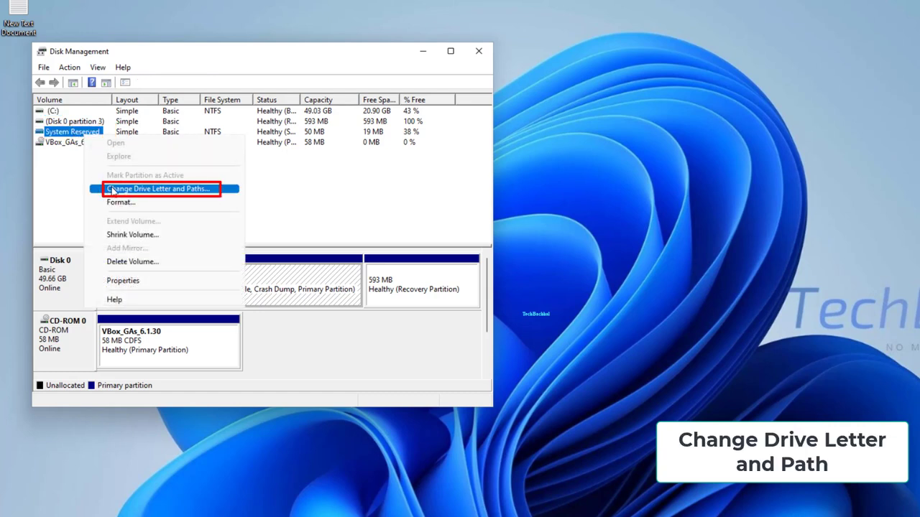
left_click(140, 189)
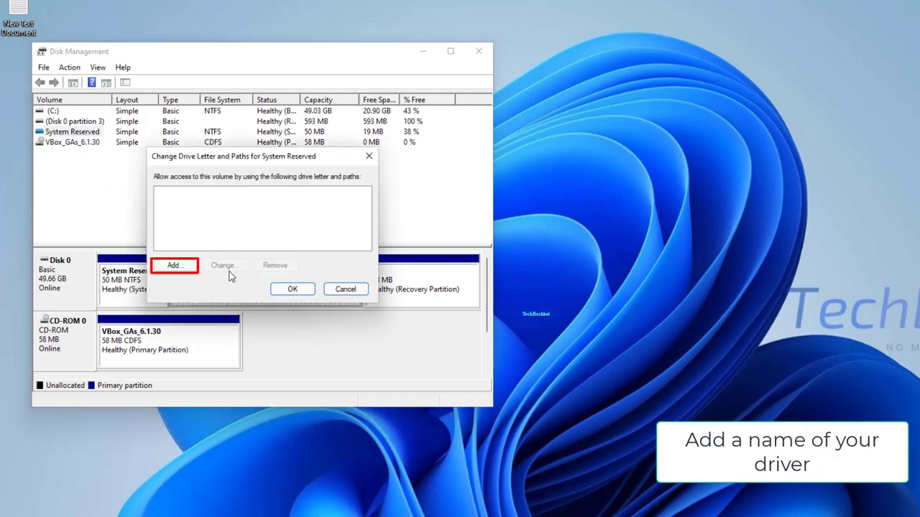
left_click(184, 267)
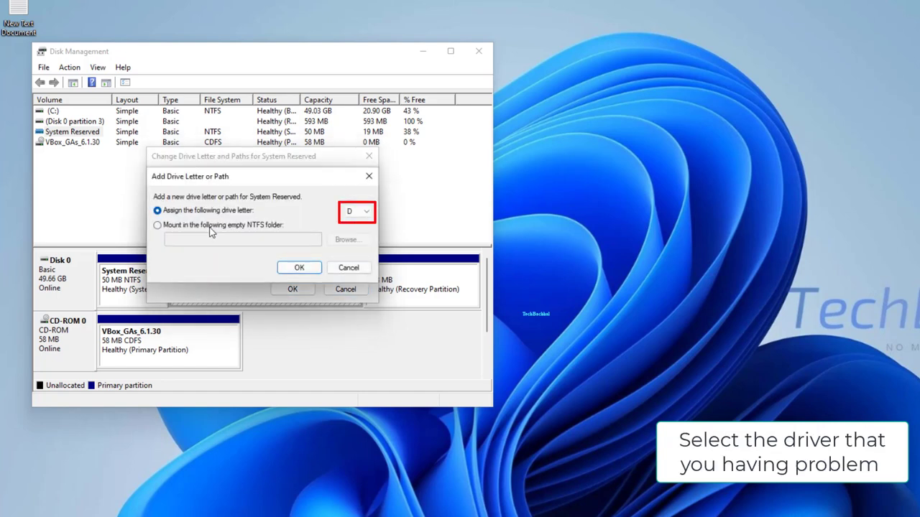
left_click(351, 215)
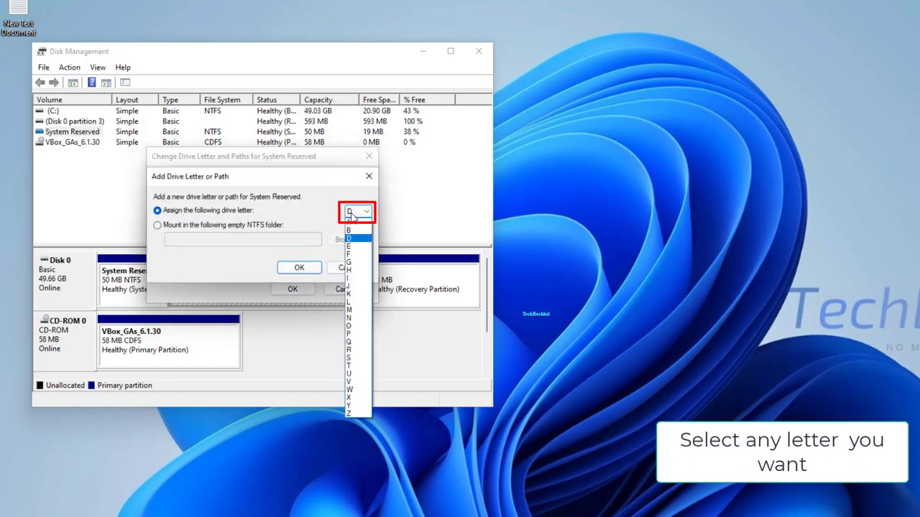
left_click(350, 265)
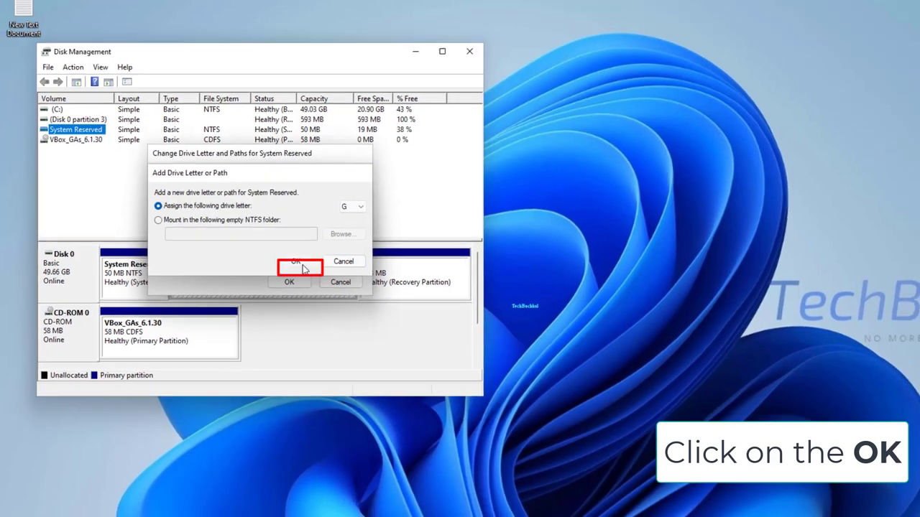
left_click(299, 268)
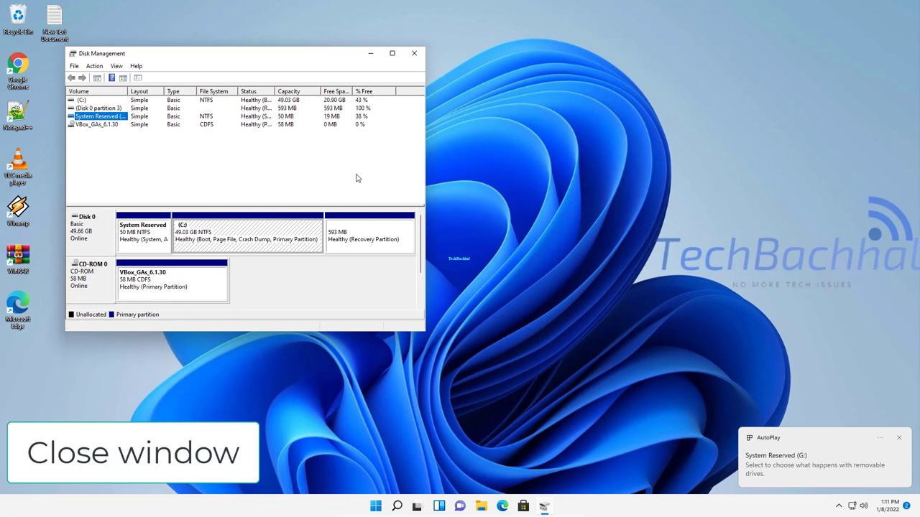
left_click(414, 54)
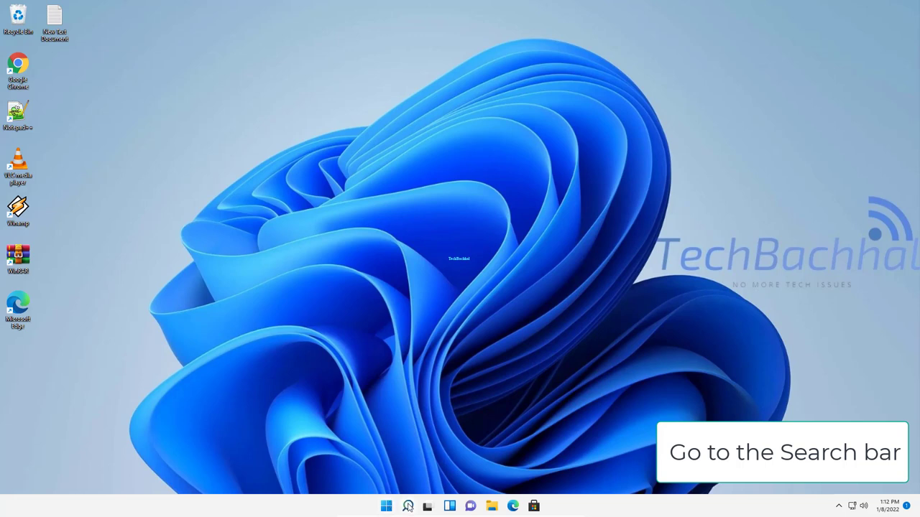
- Open the Run app from search and run devmgmt.msc to launch Device Manager
left_click(407, 506)
type("run")
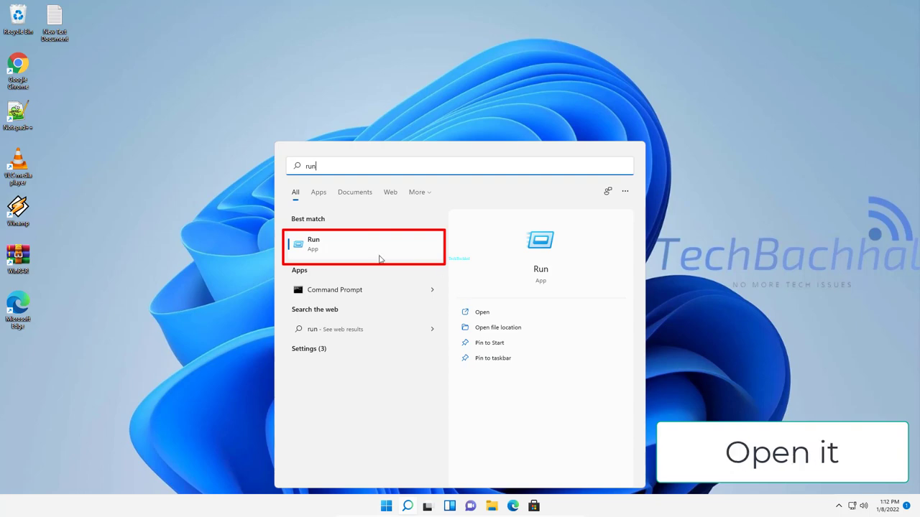
left_click(495, 318)
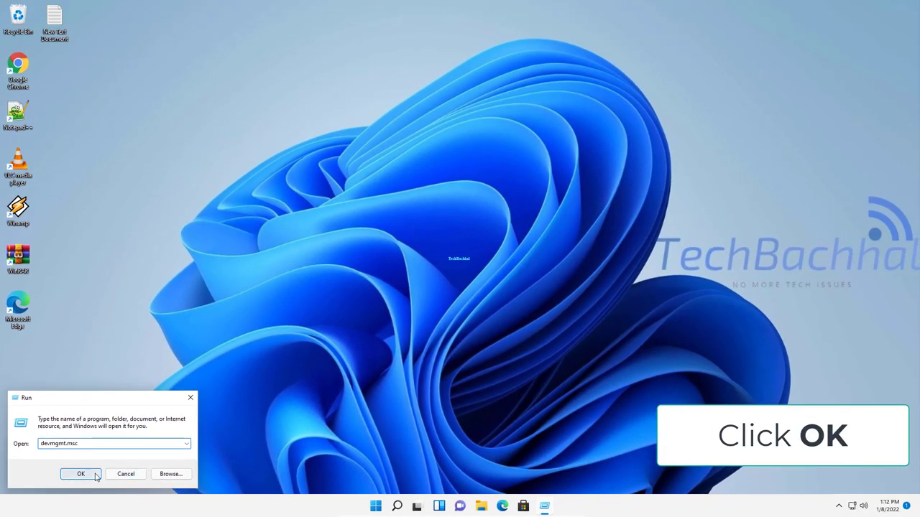
left_click(95, 475)
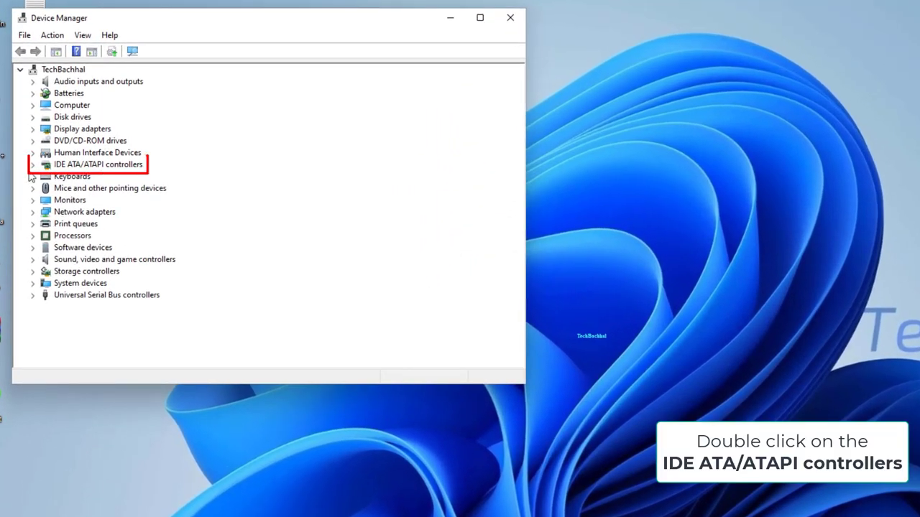
- Uninstall the Standard SATA AHCI Controller under IDE ATA/ATAPI controllers and restart now
double_click(69, 166)
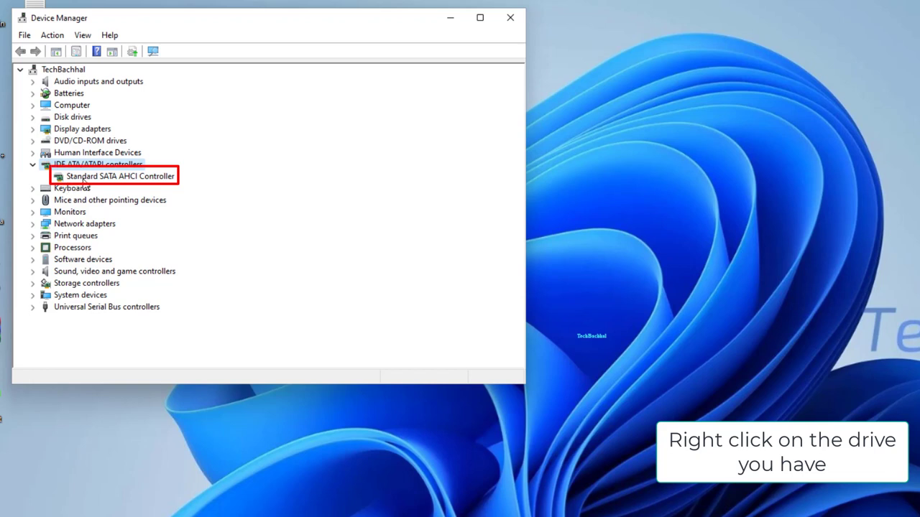
right_click(130, 180)
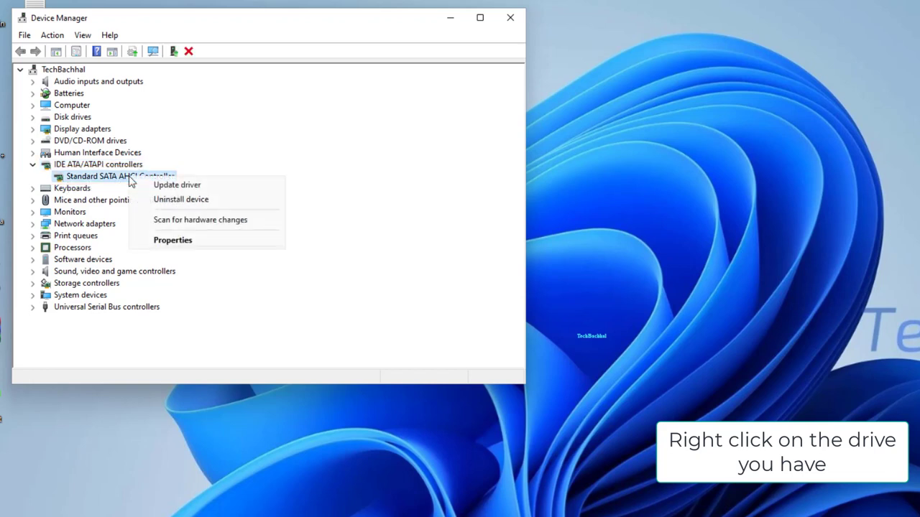
left_click(166, 199)
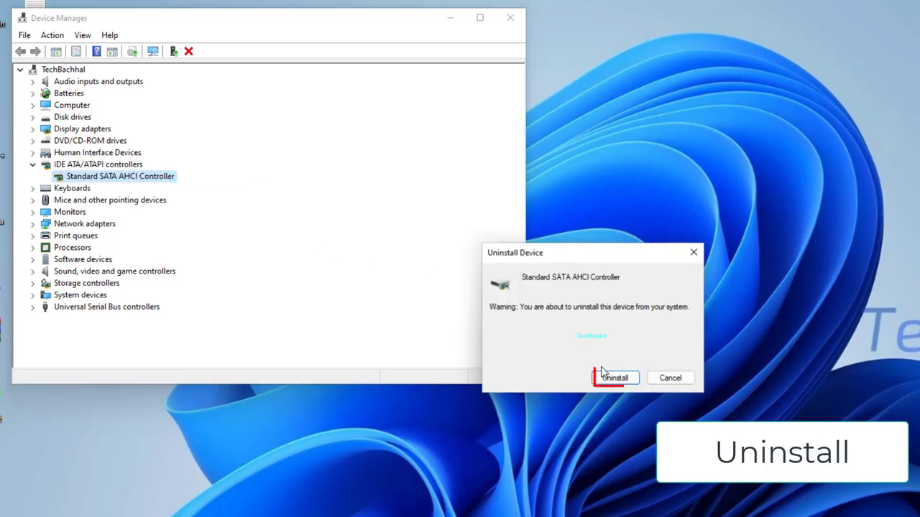
left_click(625, 384)
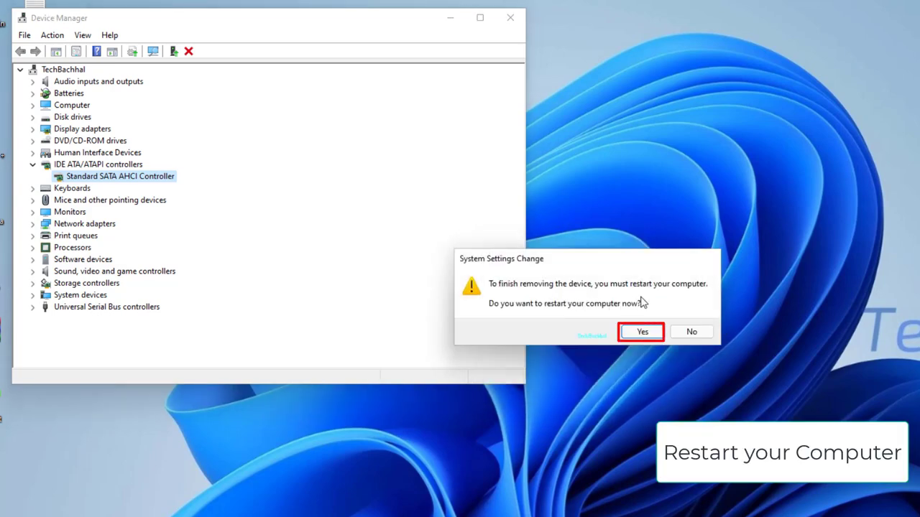
left_click(580, 299)
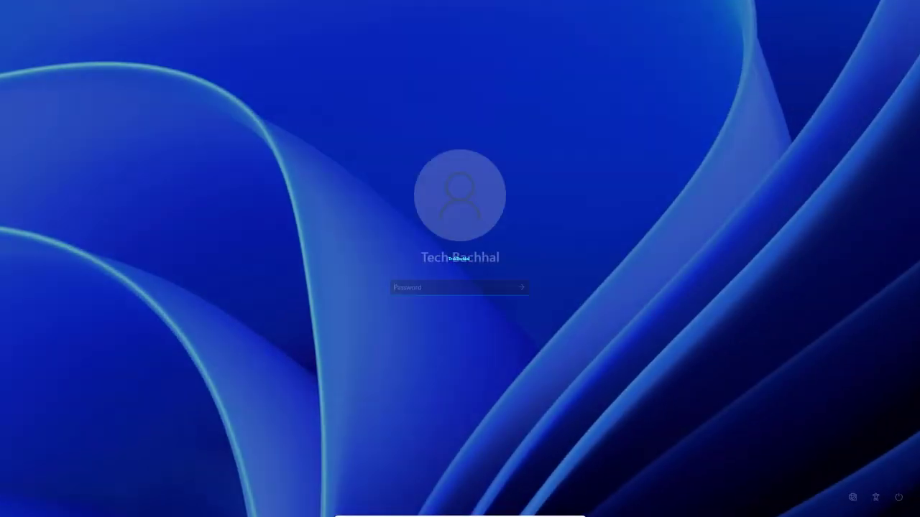
- Enter the account password on the sign-in screen after the restart
type("1234")
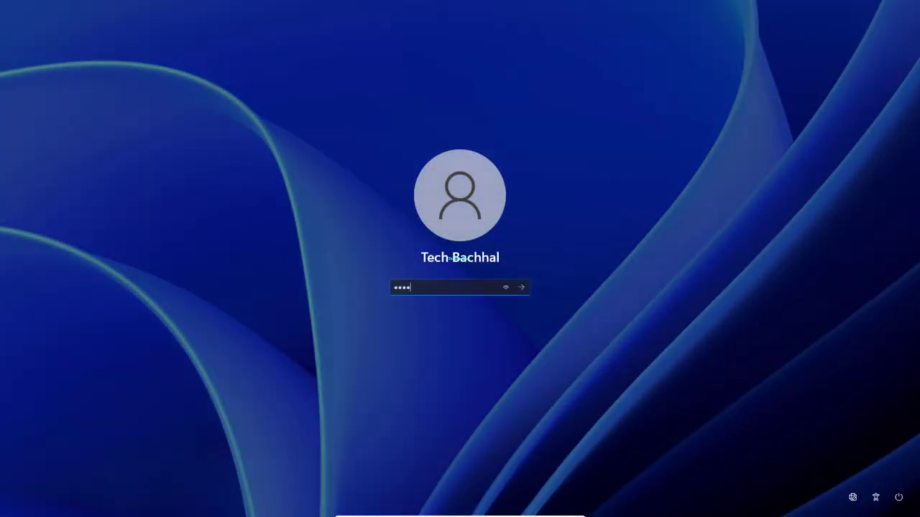
key("Return")
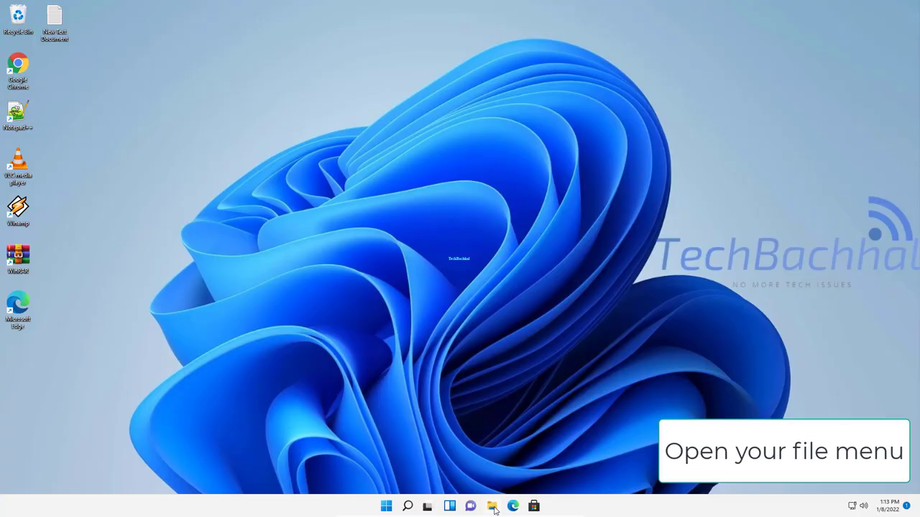
- In File Explorer, choose Manage from This PC's full context menu
left_click(492, 506)
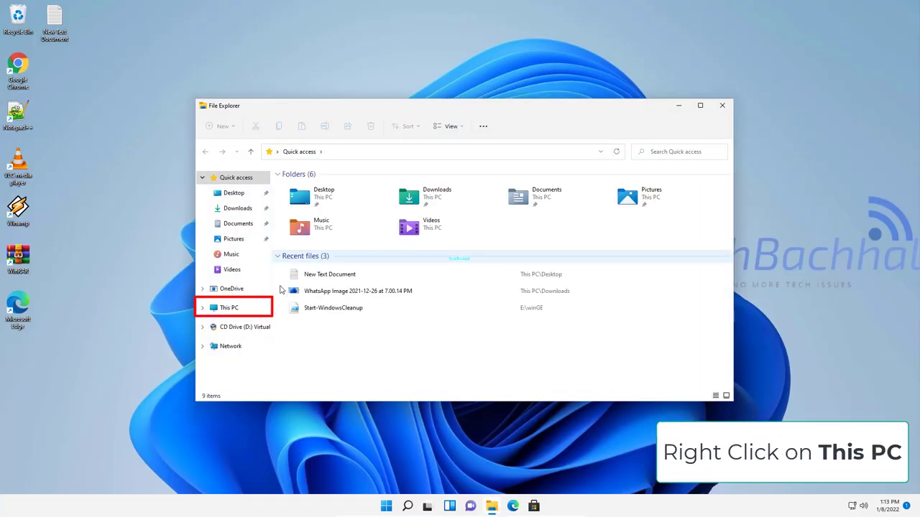
right_click(238, 310)
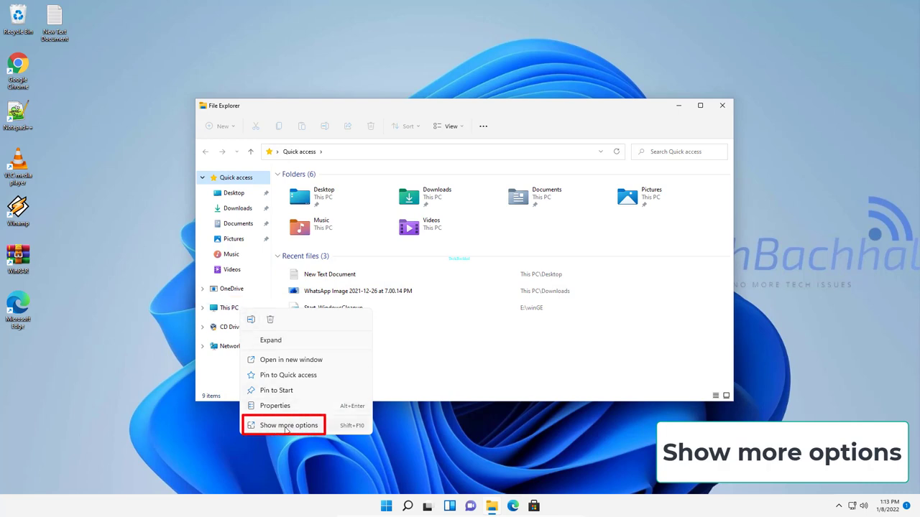
left_click(306, 426)
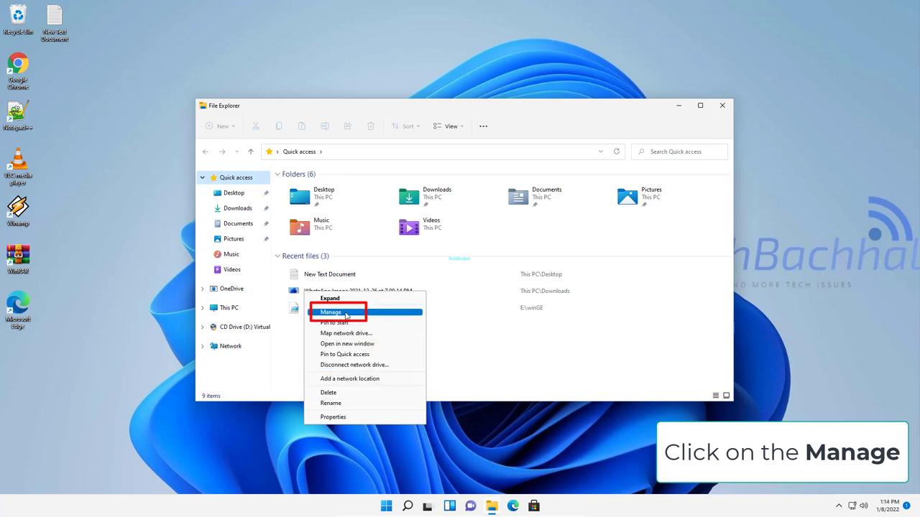
left_click(346, 314)
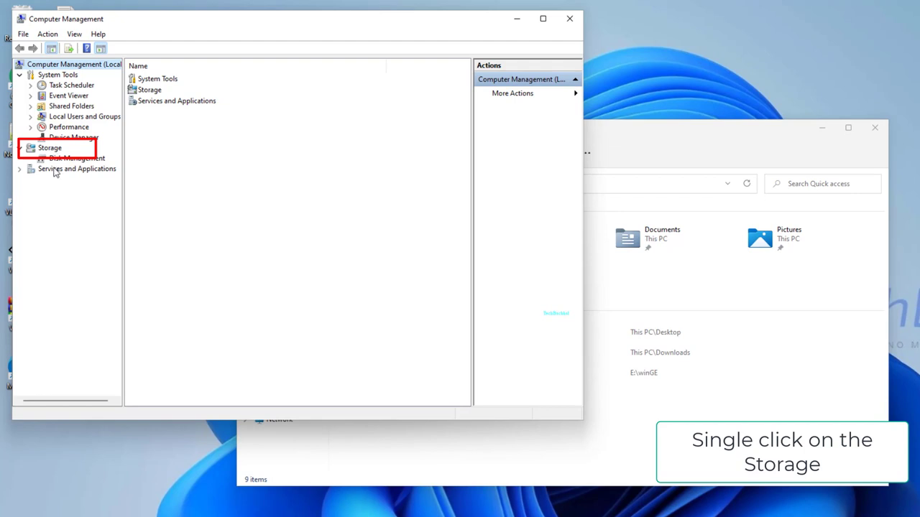
- Go to Storage and open Disk Management(Local) in Computer Management
left_click(51, 149)
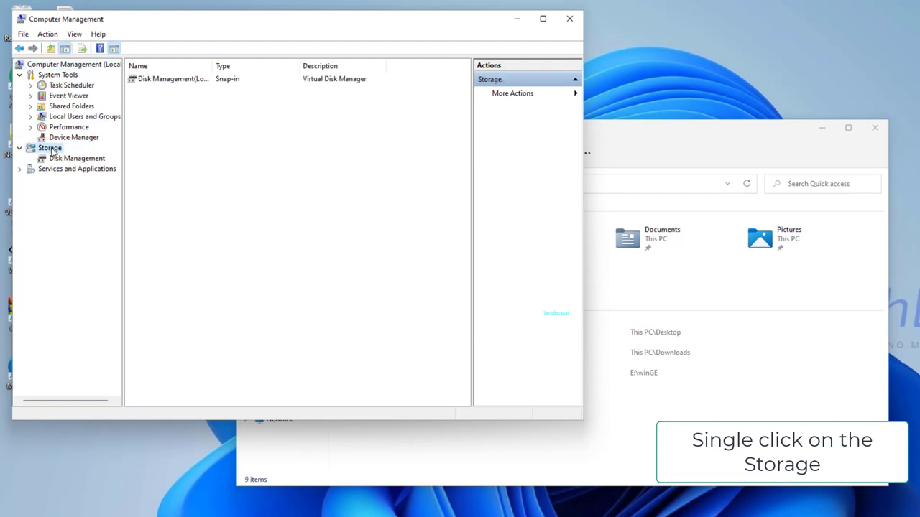
double_click(150, 84)
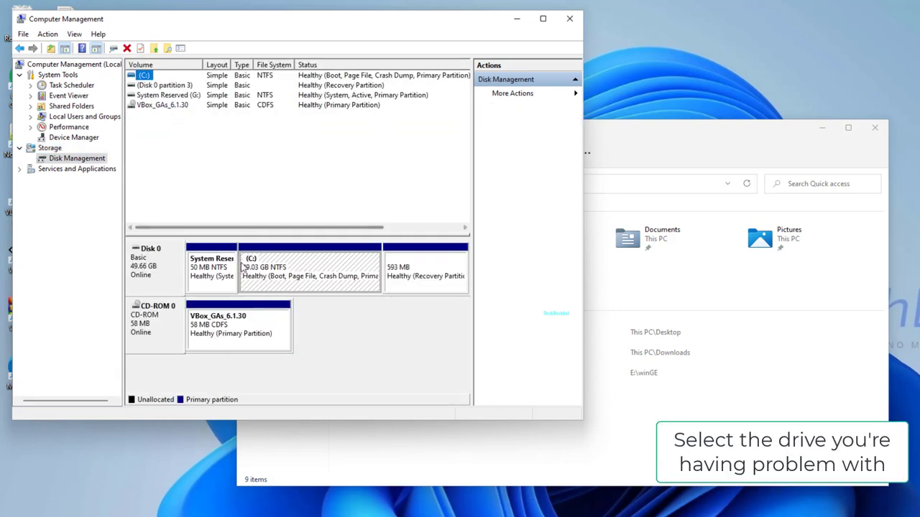
- Add drive letter D to the VBox_GAs_6.1.30 CD-ROM volume
left_click_drag(472, 293, 561, 295)
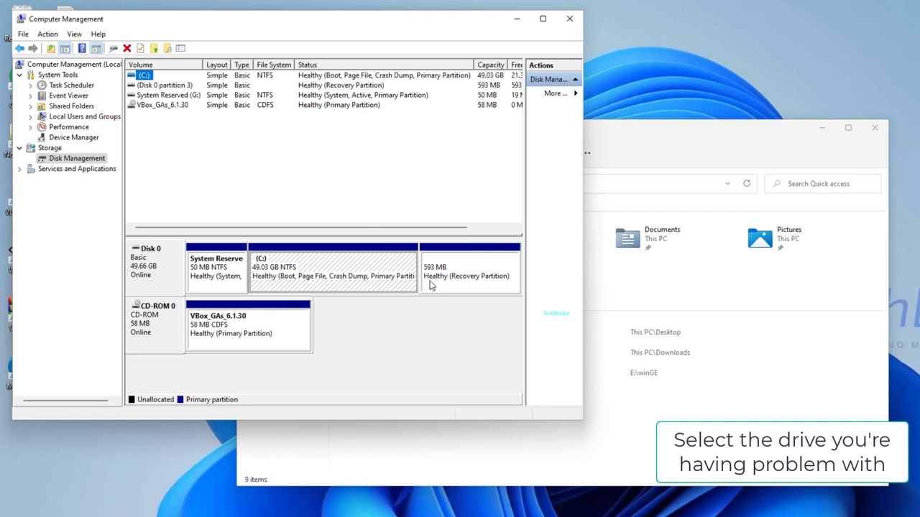
right_click(265, 335)
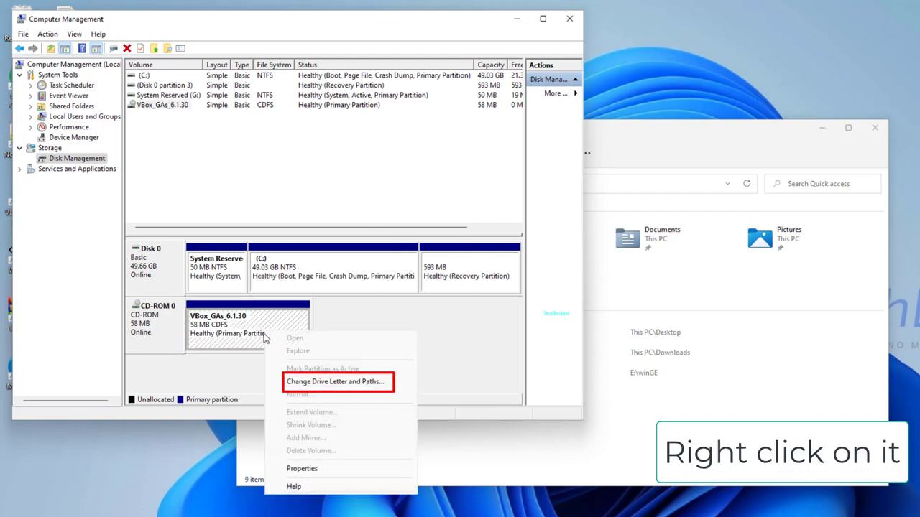
left_click(327, 382)
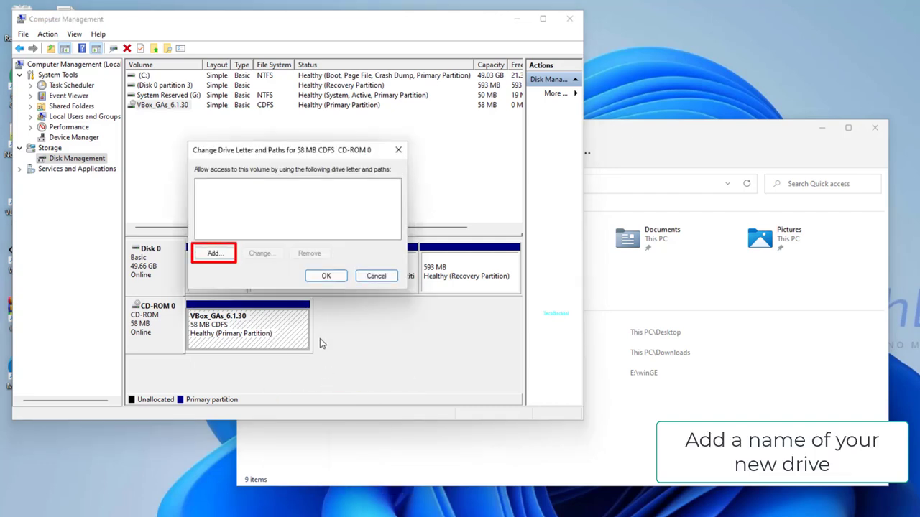
left_click(223, 254)
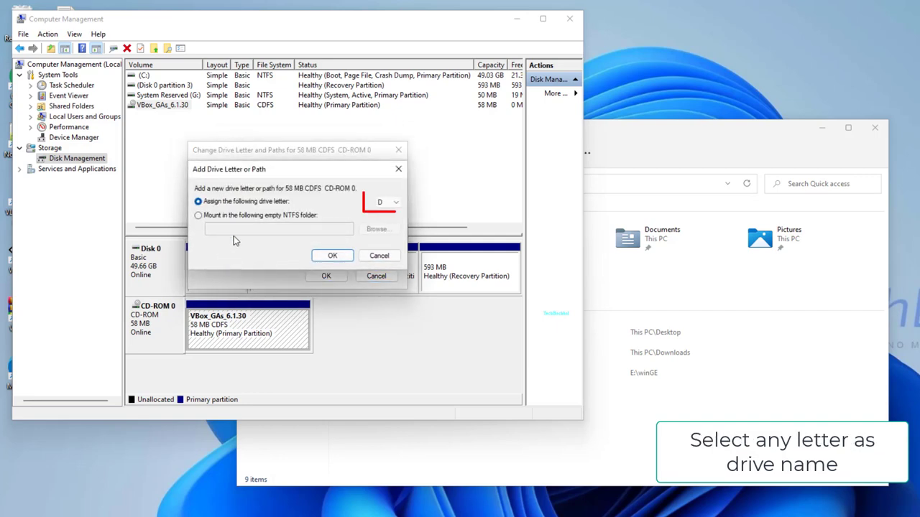
left_click(383, 203)
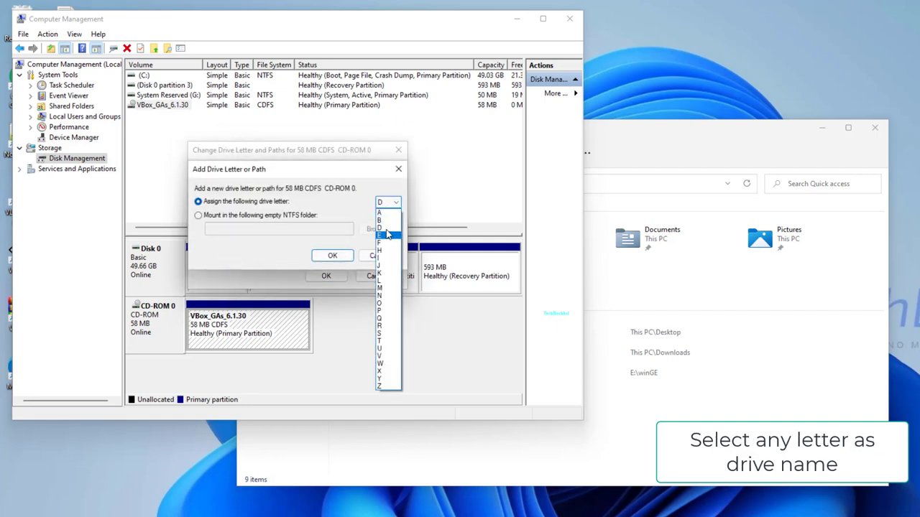
left_click(387, 229)
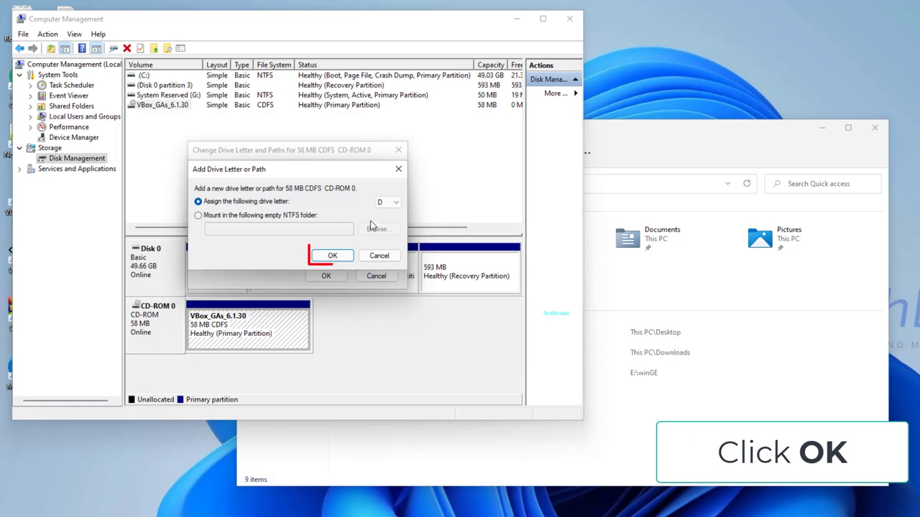
left_click(333, 257)
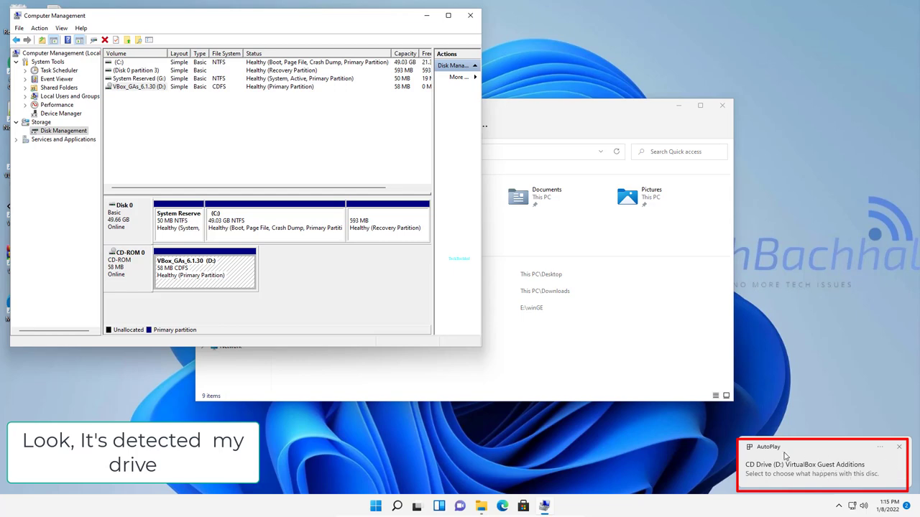
- Close Computer Management and File Explorer
left_click(469, 15)
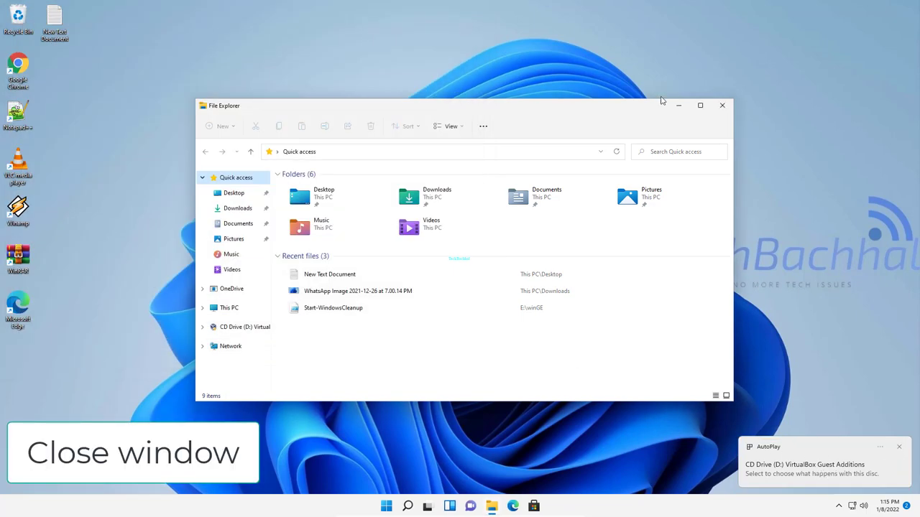
left_click(230, 308)
left_click(722, 105)
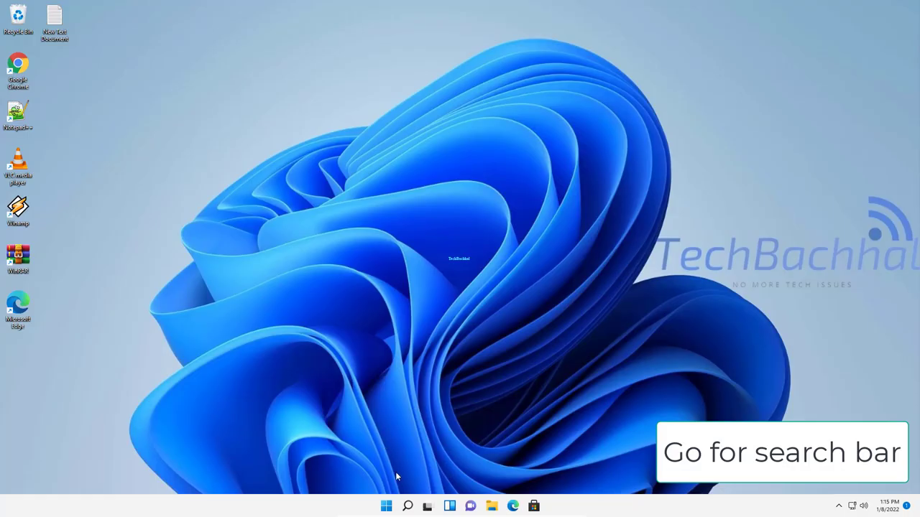
- Search 'cmd' from Start and open Command Prompt as administrator
left_click(386, 507)
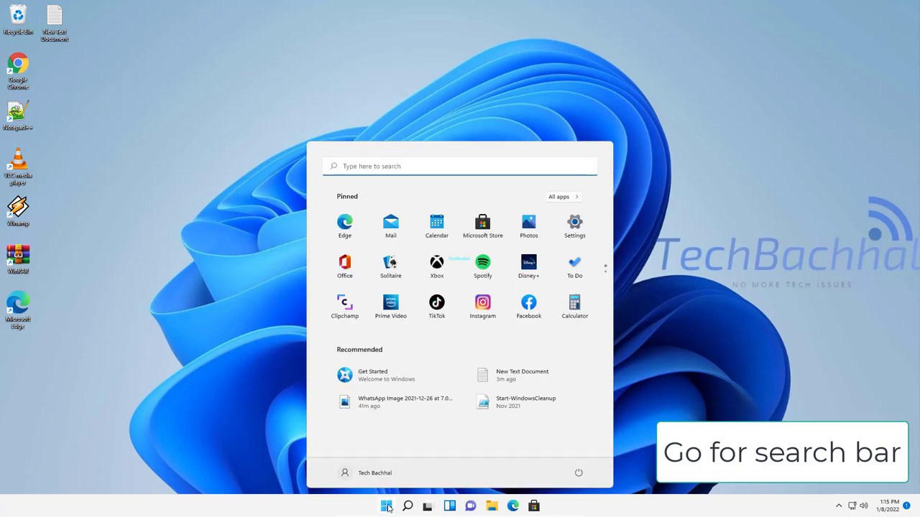
left_click(439, 166)
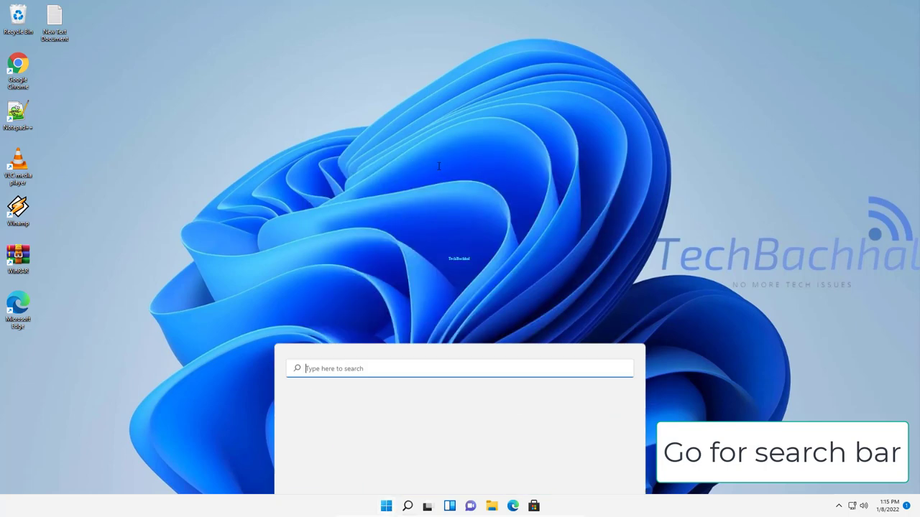
type("cmd")
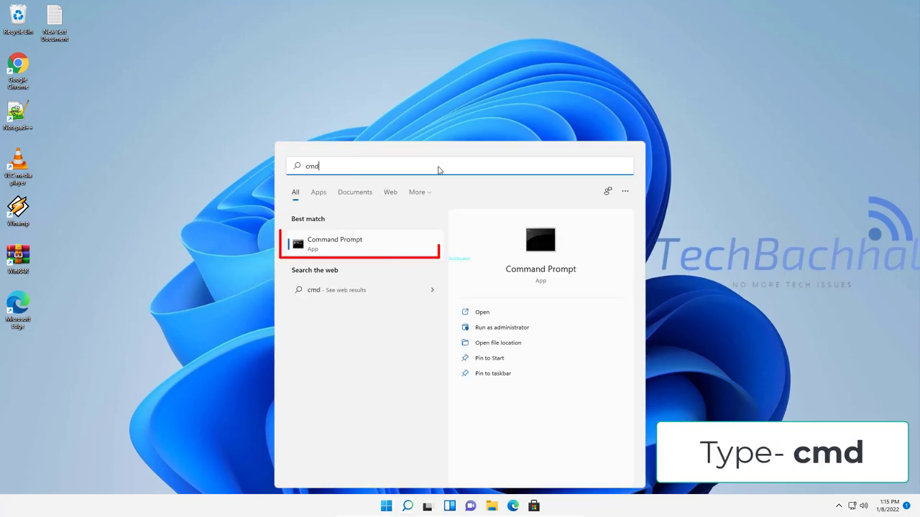
left_click(496, 329)
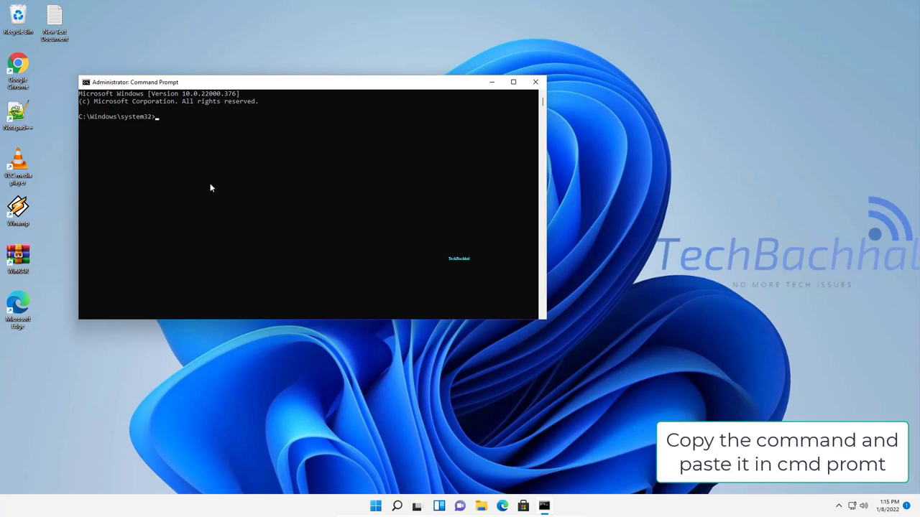
- Copy 'msdt.exe -id DeviceDiagnostic' from the Notepad notes and run it in Command Prompt
double_click(49, 23)
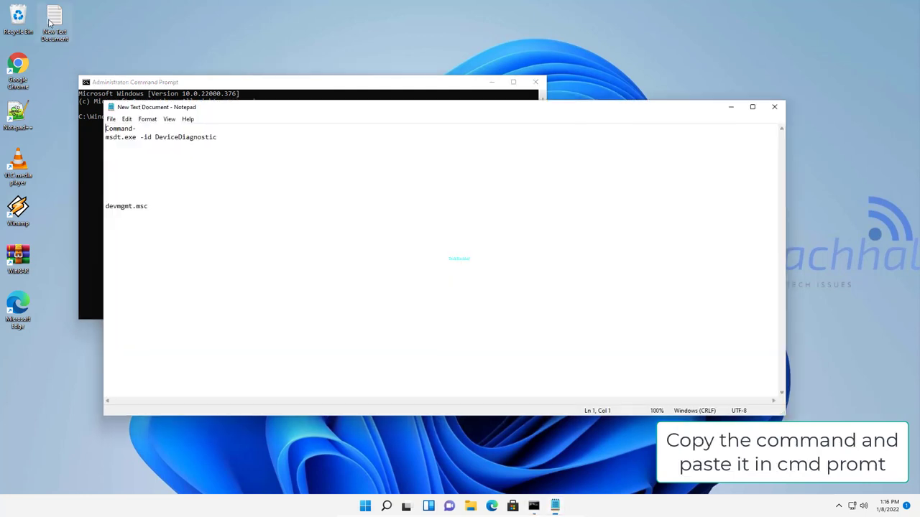
mouse_move(221, 136)
left_mouse_down()
mouse_move(107, 143)
mouse_move(217, 138)
left_mouse_up()
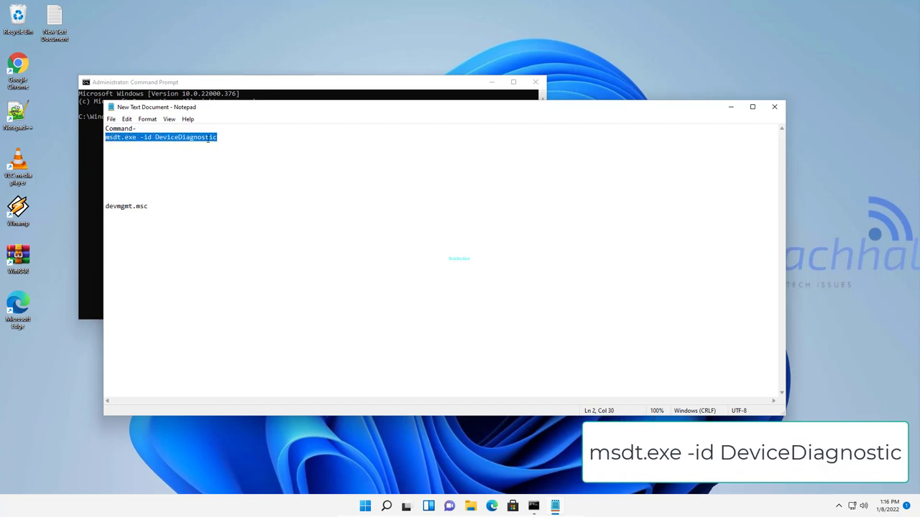
right_click(209, 140)
left_click(237, 171)
left_click(773, 106)
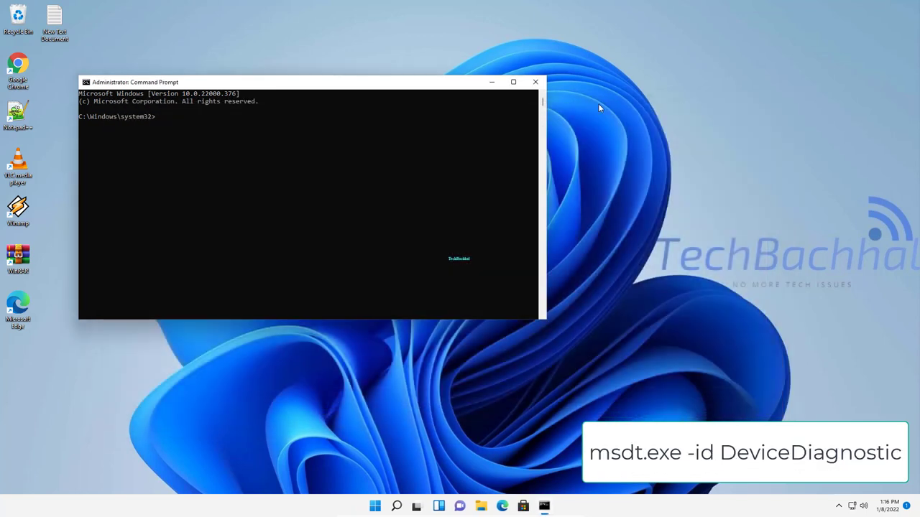
right_click(163, 120)
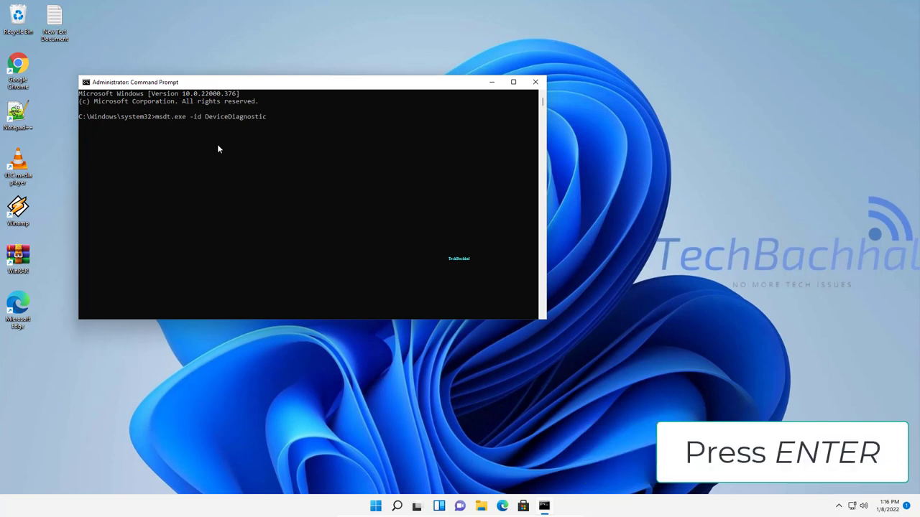
key("Return")
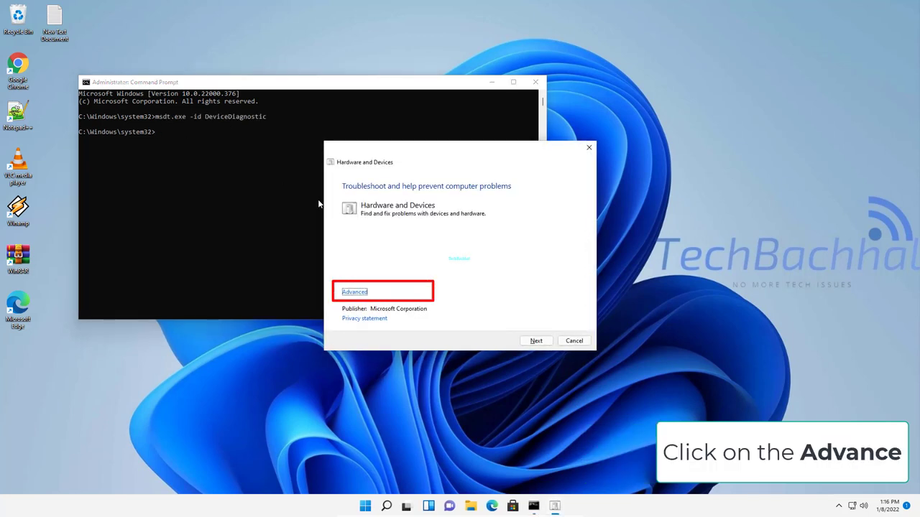
- Run the Hardware and Devices troubleshooter with automatic repairs, apply its suggested fix, and close it
left_click(353, 293)
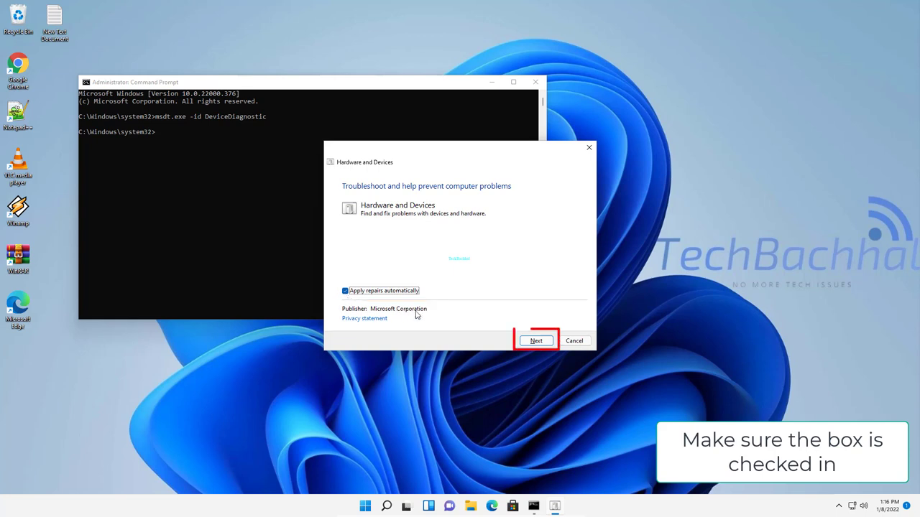
left_click(532, 342)
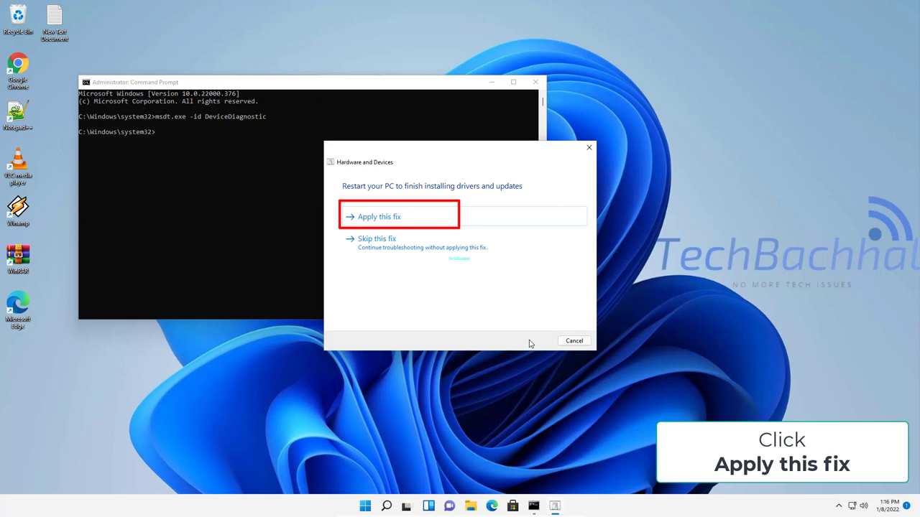
left_click(403, 221)
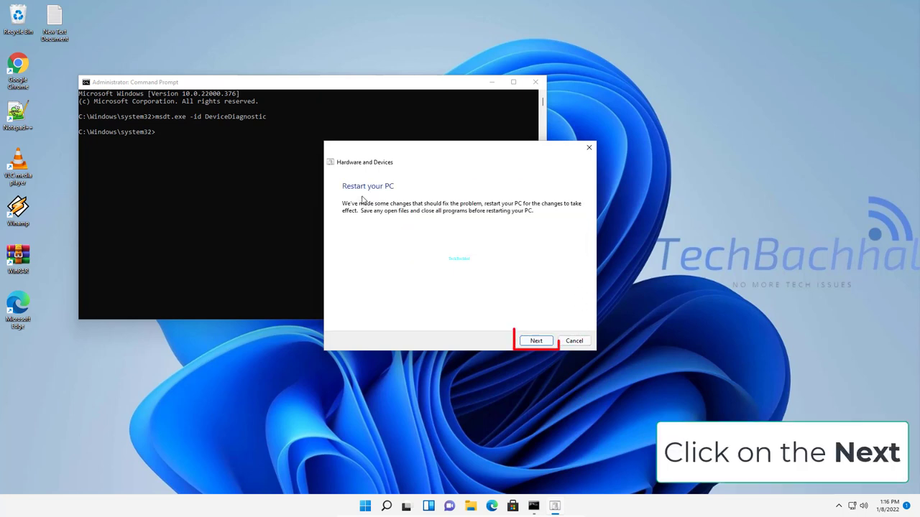
left_click(524, 338)
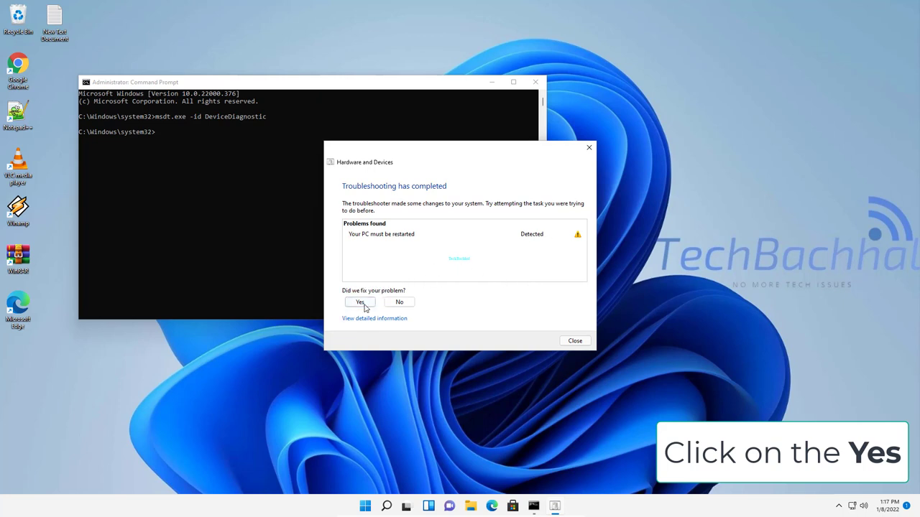
left_click(361, 303)
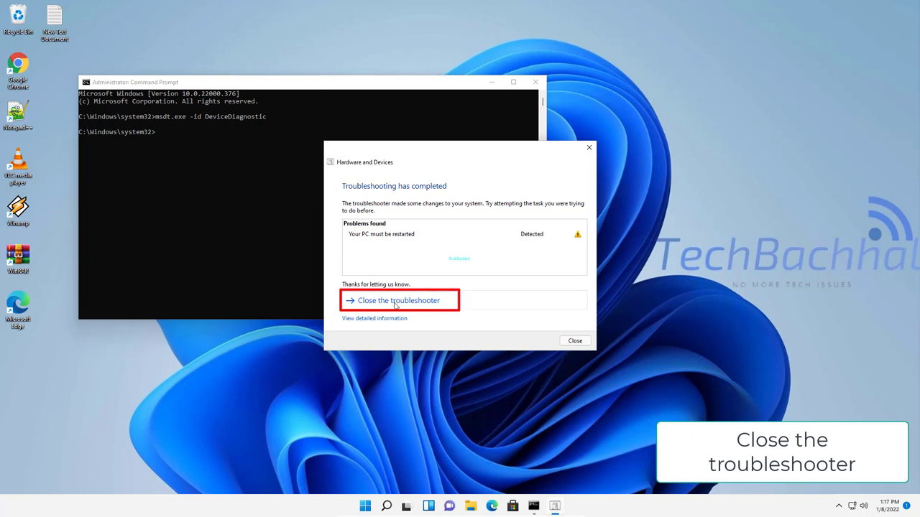
left_click(394, 304)
- Restart the PC from the Start menu's power options
left_click(375, 503)
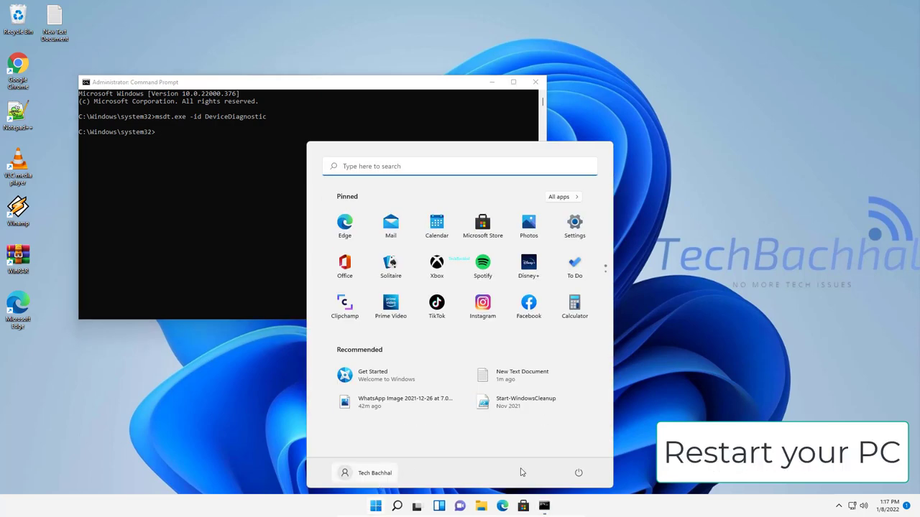
left_click(578, 473)
left_click(576, 451)
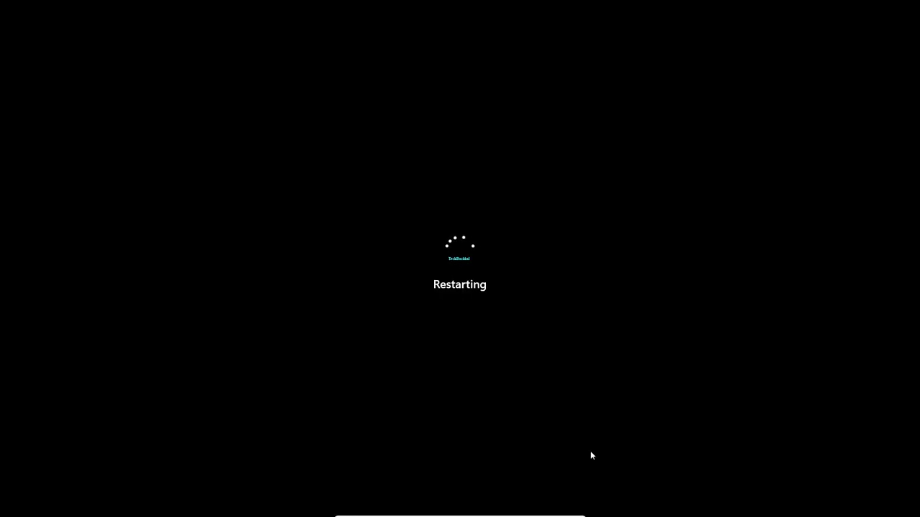